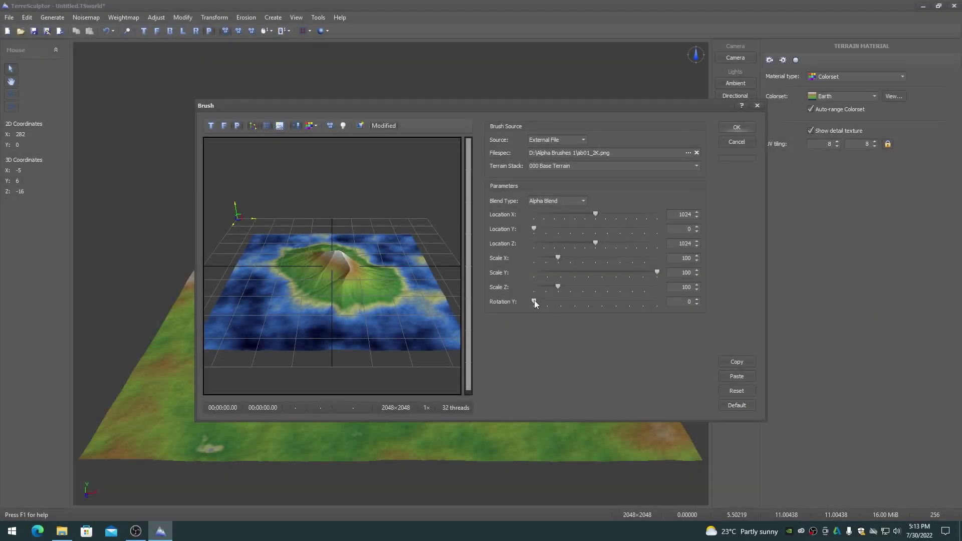
Rotate the island stamp around its Y axis and apply it to the base terrain.
left_click_drag(534, 299, 663, 299)
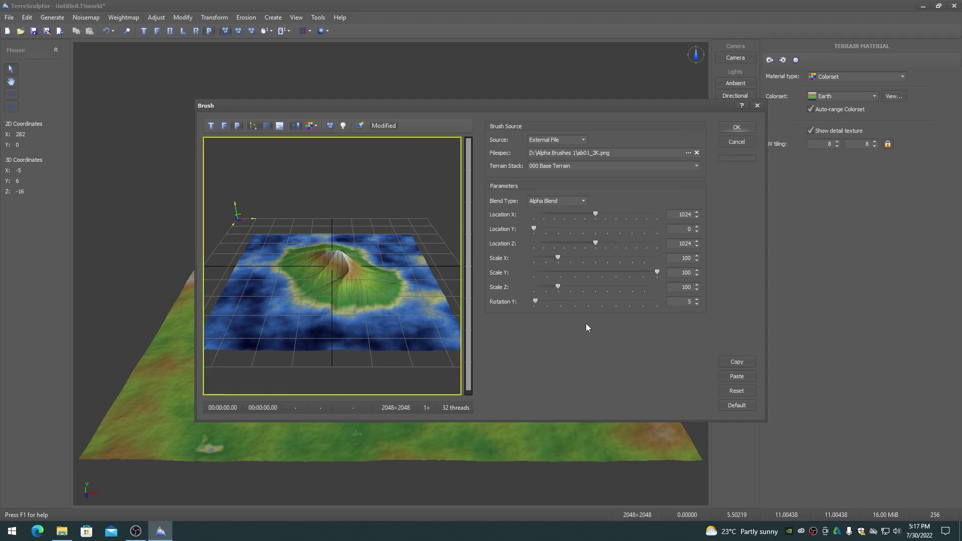
left_click(735, 128)
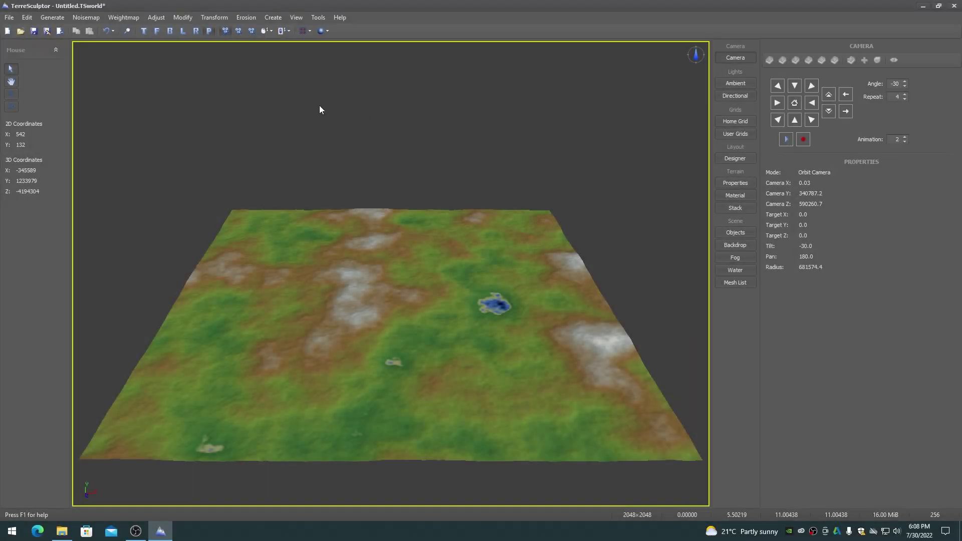
Stamp the Mountain3 alpha brush onto the terrain with height scale 90.
left_click(182, 17)
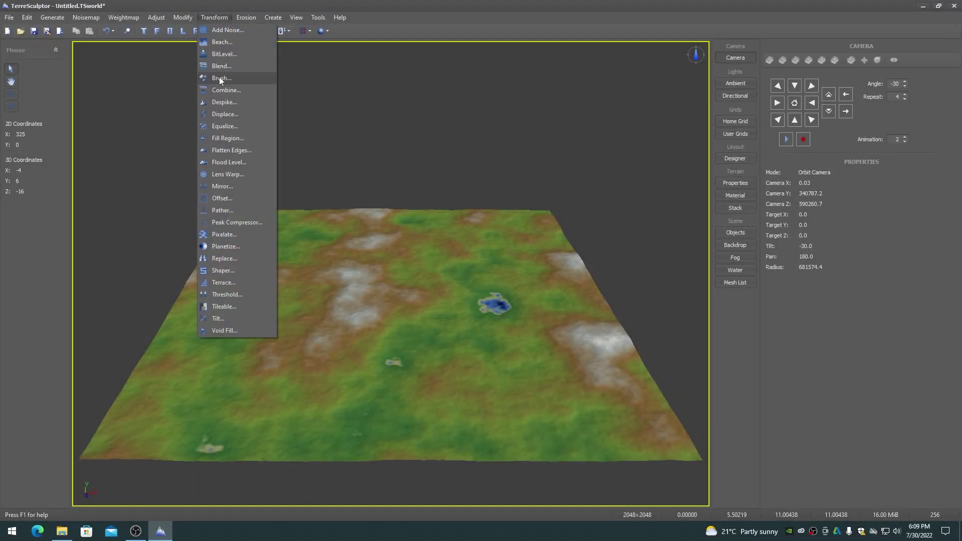
left_click(218, 76)
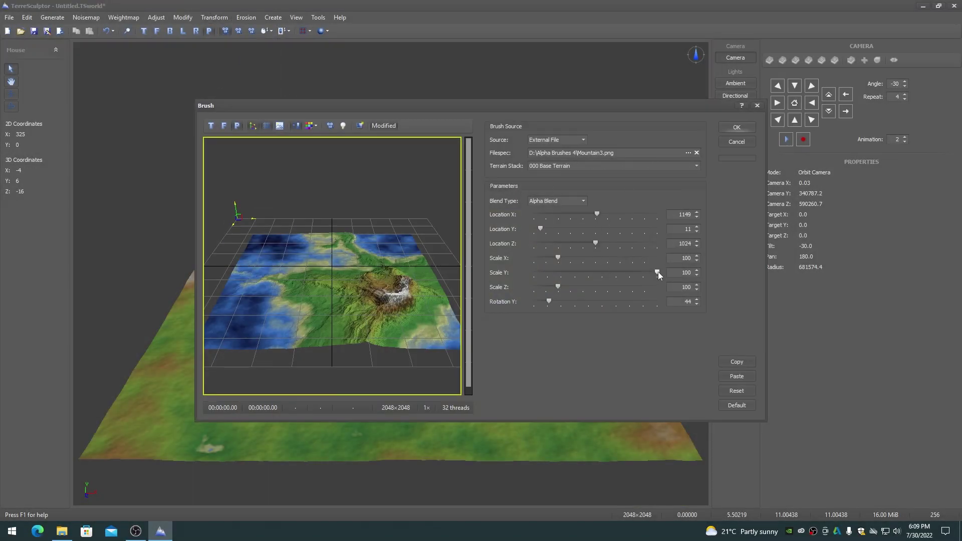
left_click_drag(657, 272, 644, 271)
left_click(737, 127)
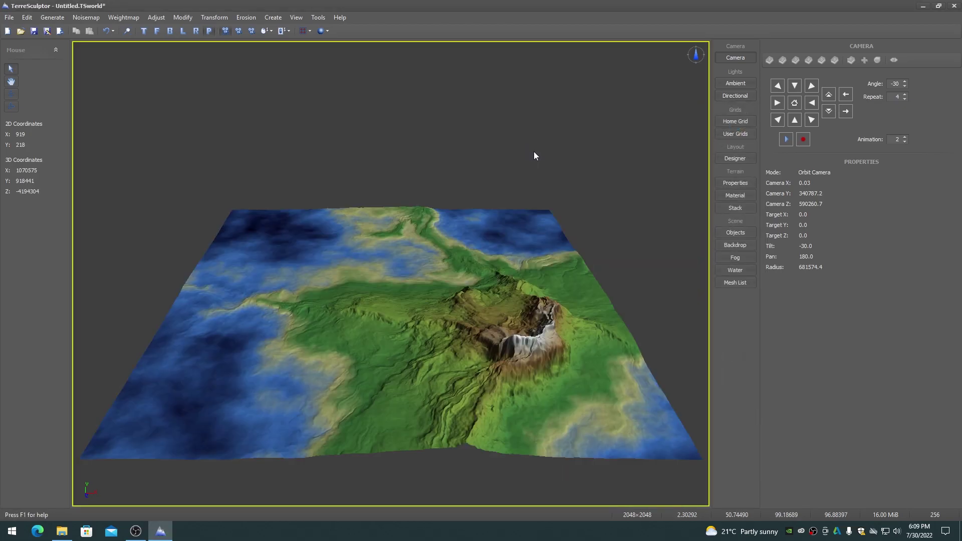
Stamp Mountain1.png with no rotation, moved toward the far edge of the terrain.
left_click(214, 17)
left_click(251, 78)
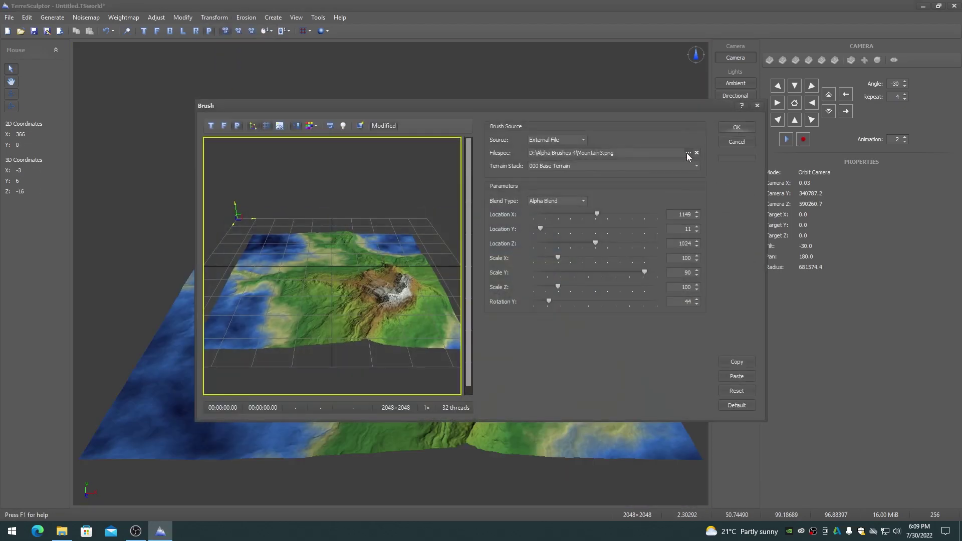
left_click(687, 152)
double_click(401, 219)
left_click_drag(549, 303, 533, 302)
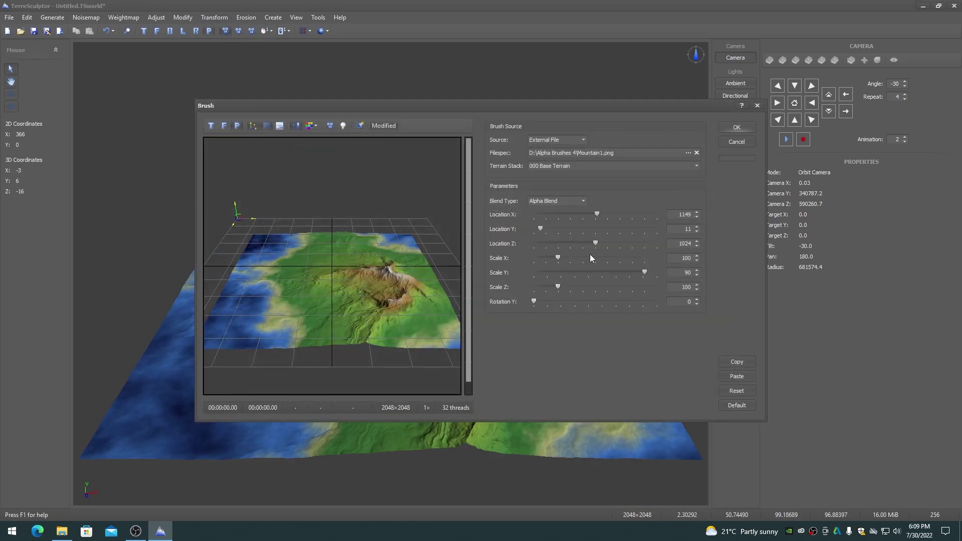
left_click_drag(596, 244, 587, 243)
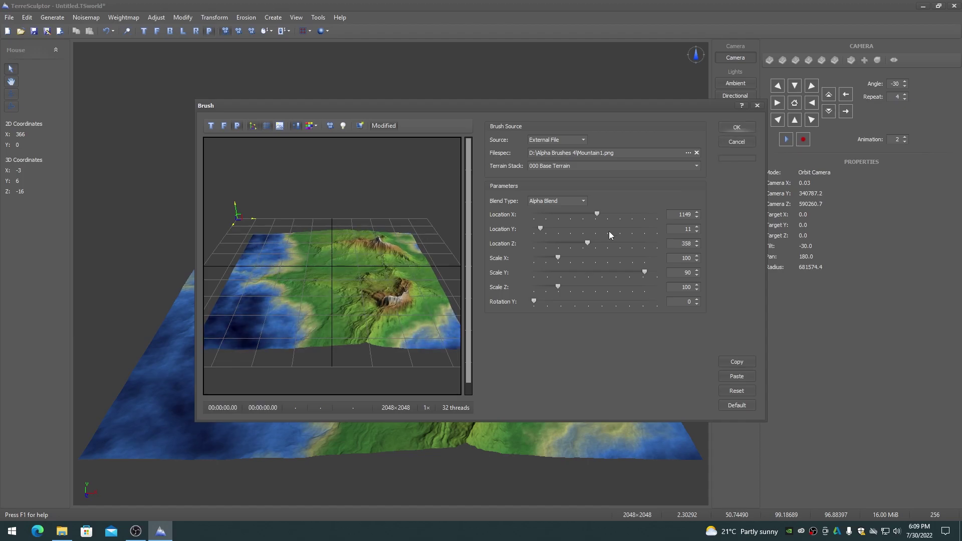
left_click(742, 130)
Set up a mountain2.png stamp at Location X 691, Z 816 with Scale Y 68.
left_click(208, 18)
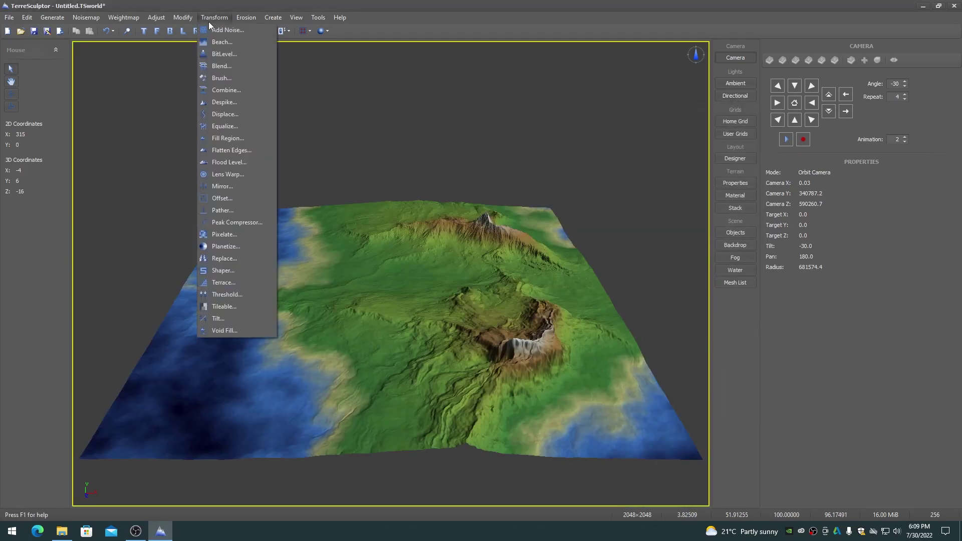
left_click(225, 79)
left_click(688, 152)
double_click(399, 227)
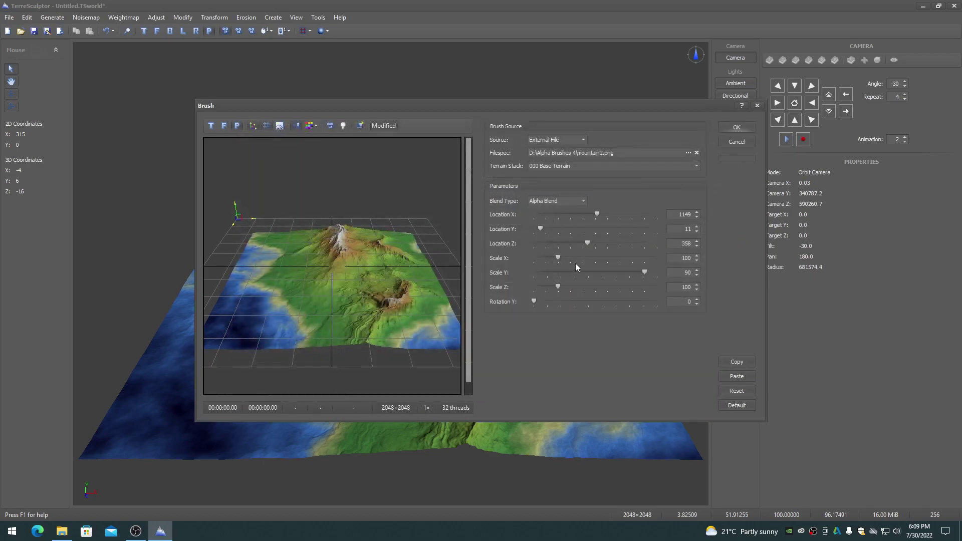
left_click_drag(584, 245, 591, 214)
left_click_drag(645, 273, 617, 273)
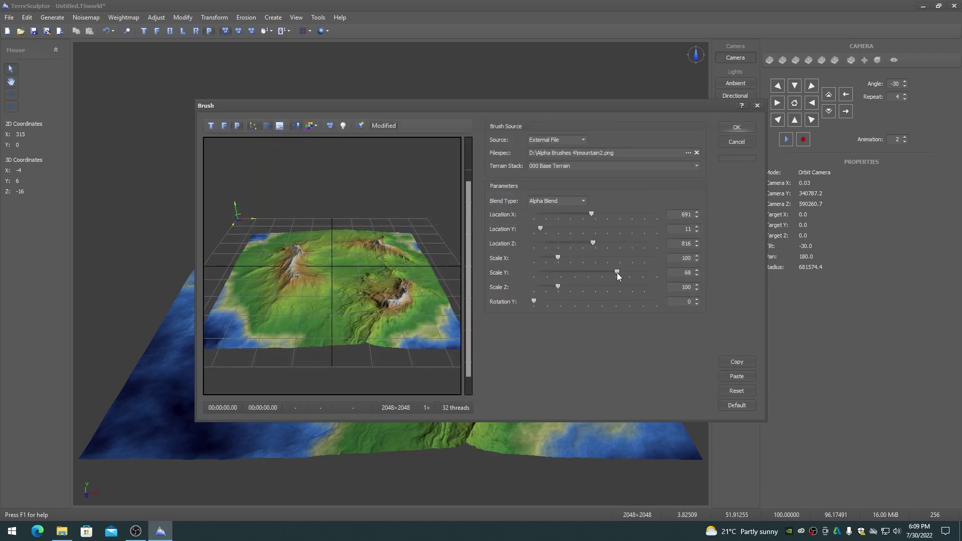
Apply the mountain2 stamp and set the terrain's Y spacing to 320.
left_click(736, 127)
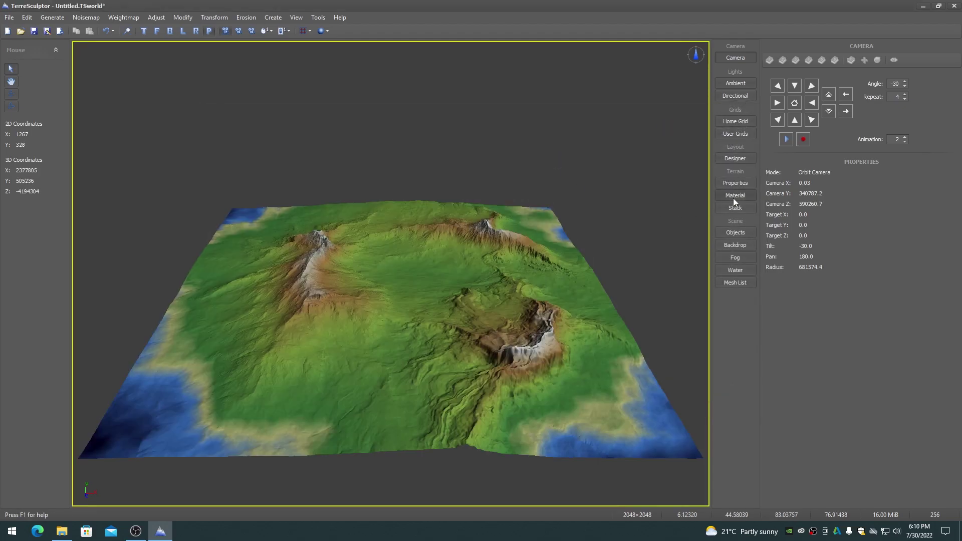
left_click(734, 182)
type("320")
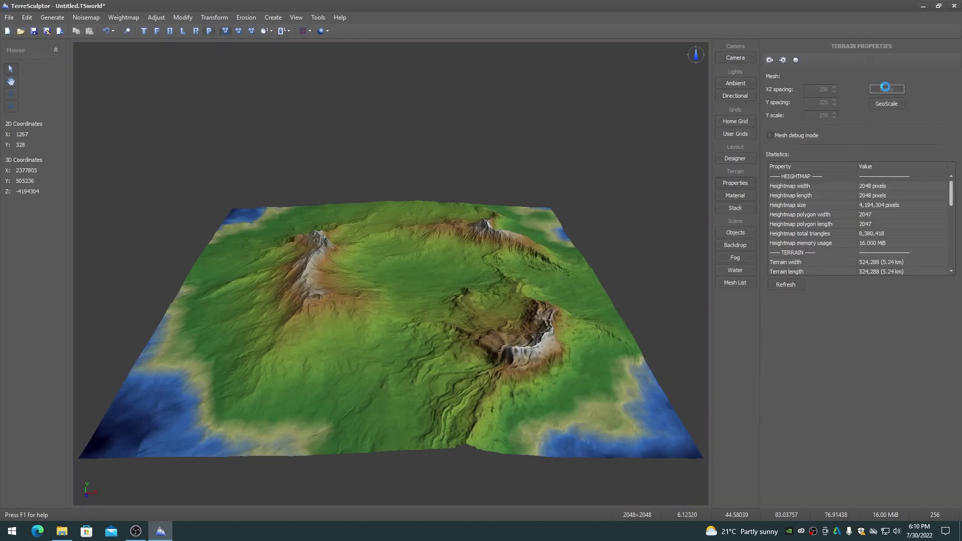
left_click(887, 89)
Orbit and re-angle the camera to inspect the taller mountains.
left_click_drag(501, 225, 391, 236)
left_click_drag(391, 274, 235, 274)
left_click(735, 58)
left_click(795, 120)
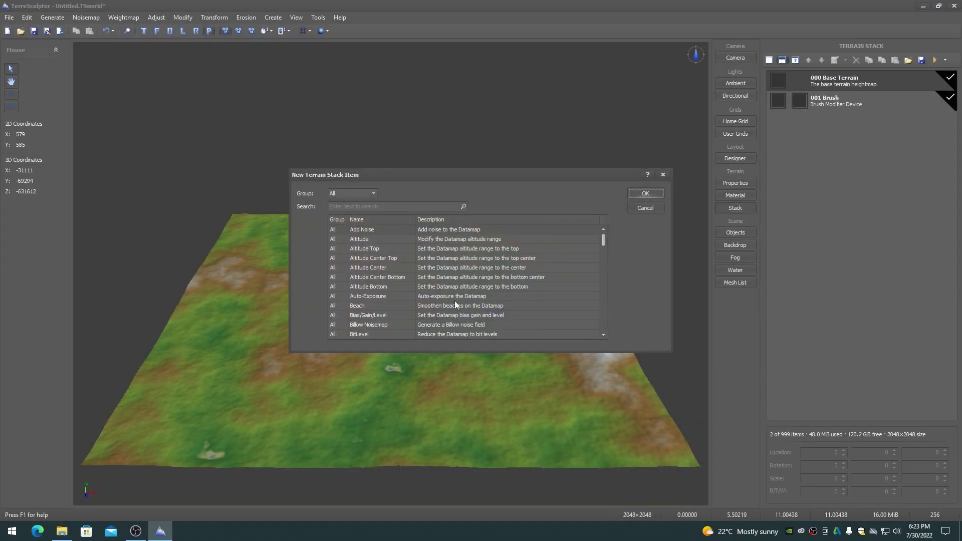
Add second and third Brush items to the terrain stack.
scroll(356, 301, "down", 3)
double_click(357, 313)
left_click(782, 60)
scroll(361, 301, "down", 3)
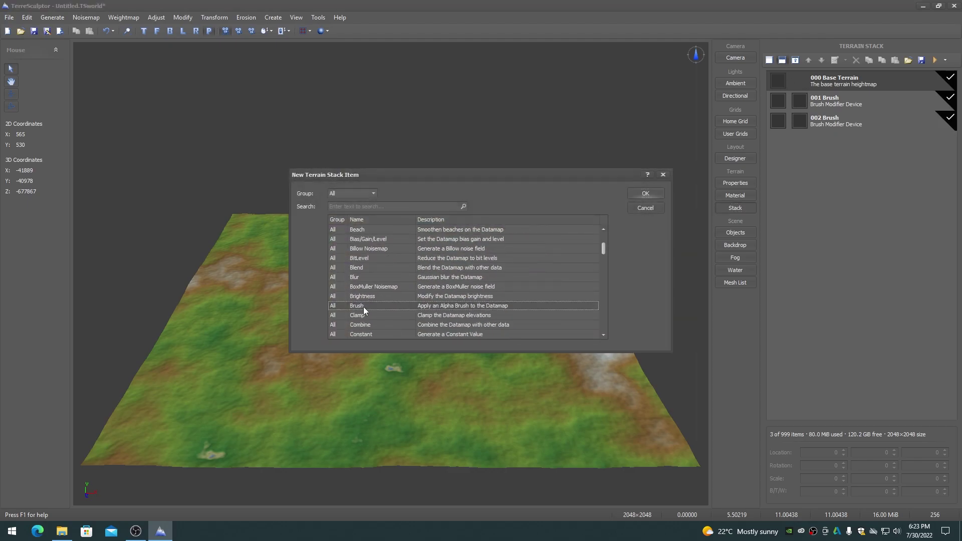
double_click(366, 314)
Load Mountain1.png into the 001 Brush, reposition it, and rebuild the stack.
left_click(686, 152)
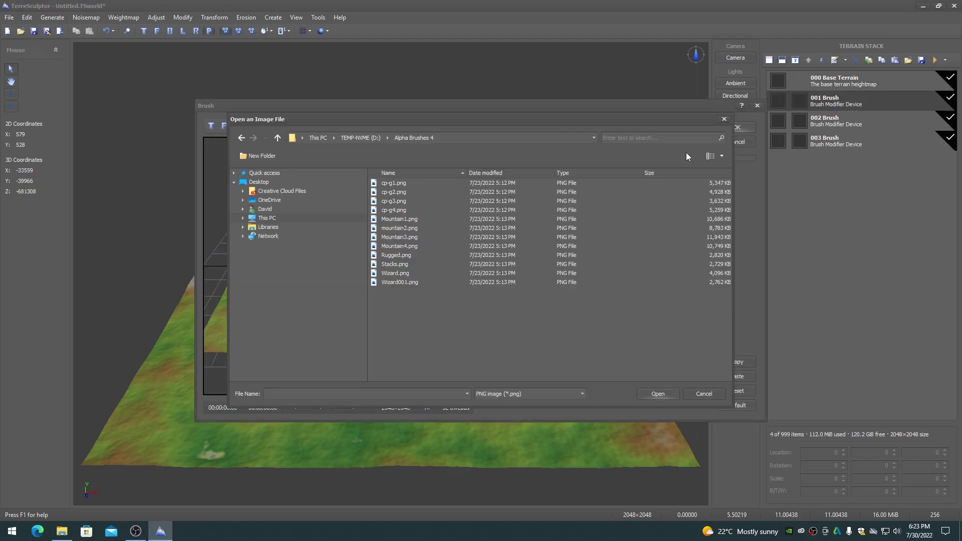
left_click(400, 220)
double_click(401, 222)
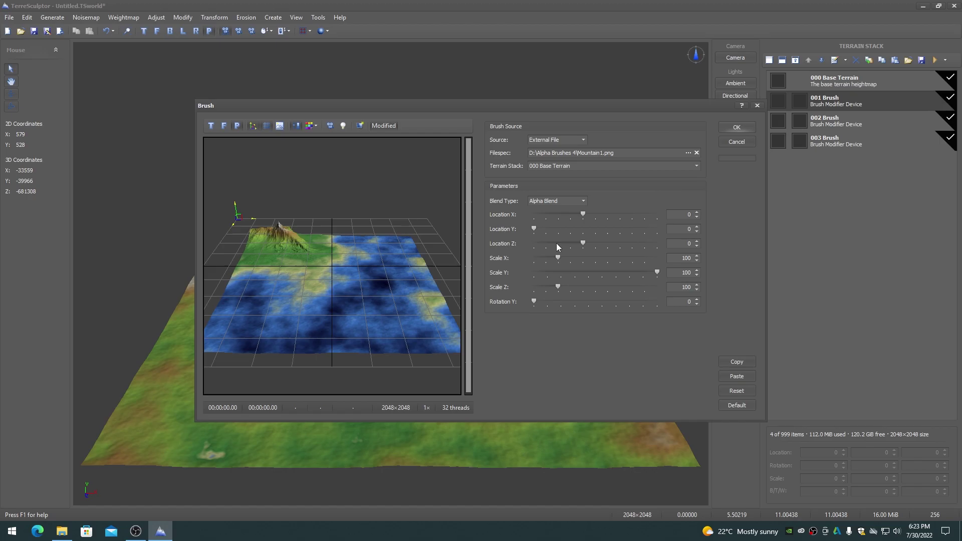
left_click_drag(582, 214, 587, 245)
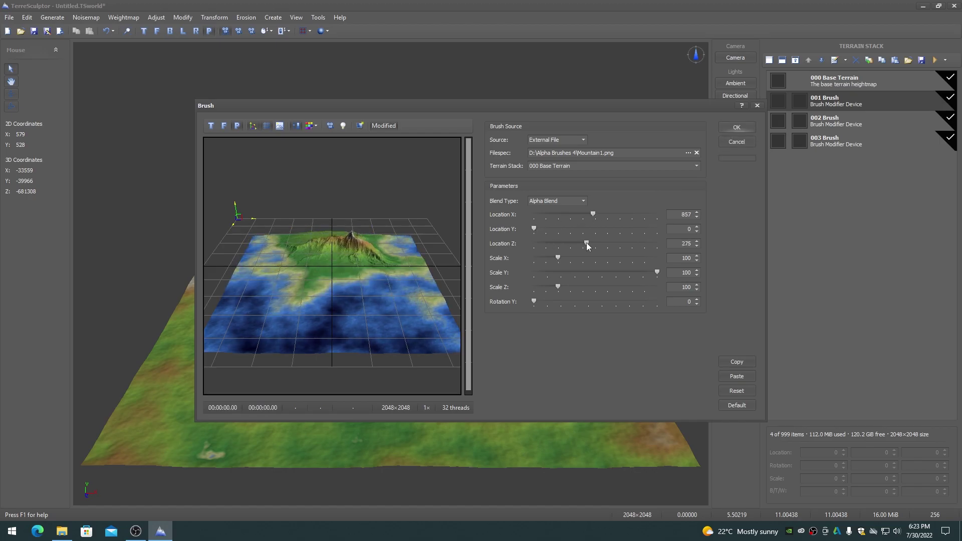
left_click(736, 126)
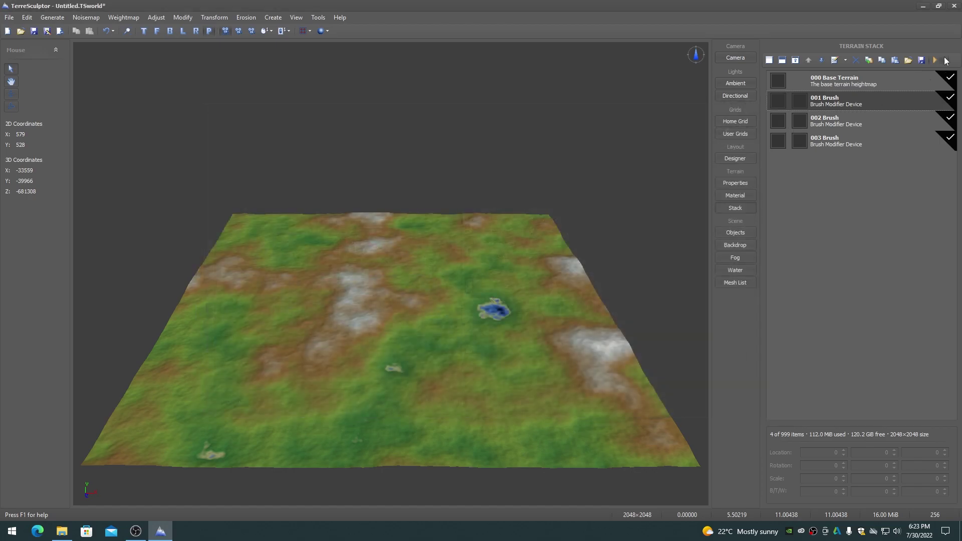
left_click(946, 61)
left_click(933, 83)
Set the 002 Brush to mountain2.png, placed further back at 75% height.
double_click(776, 116)
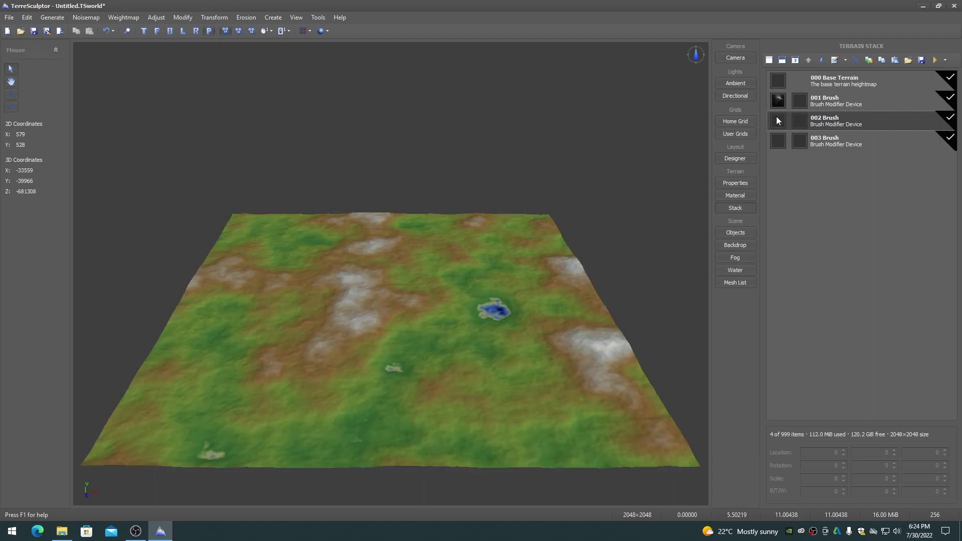
left_click(694, 155)
double_click(402, 228)
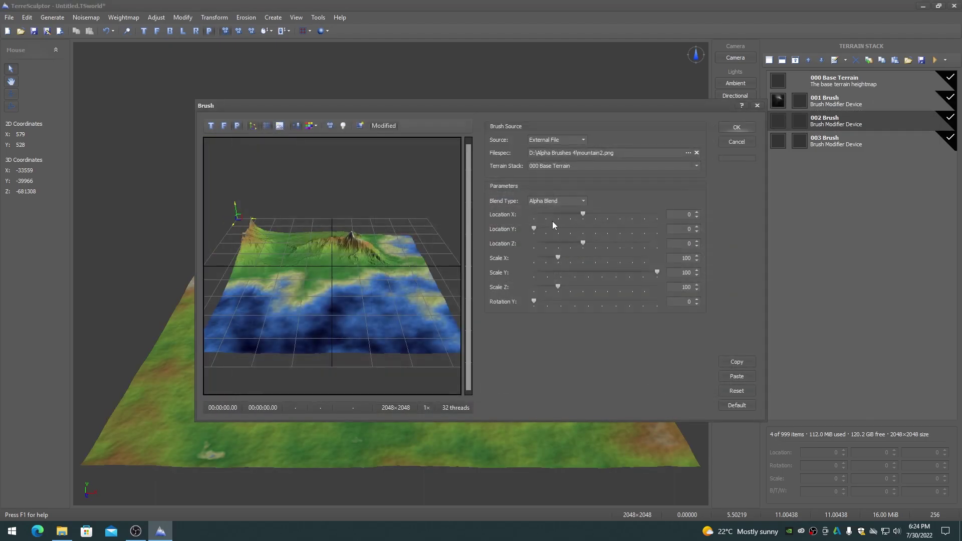
left_click_drag(583, 244, 589, 213)
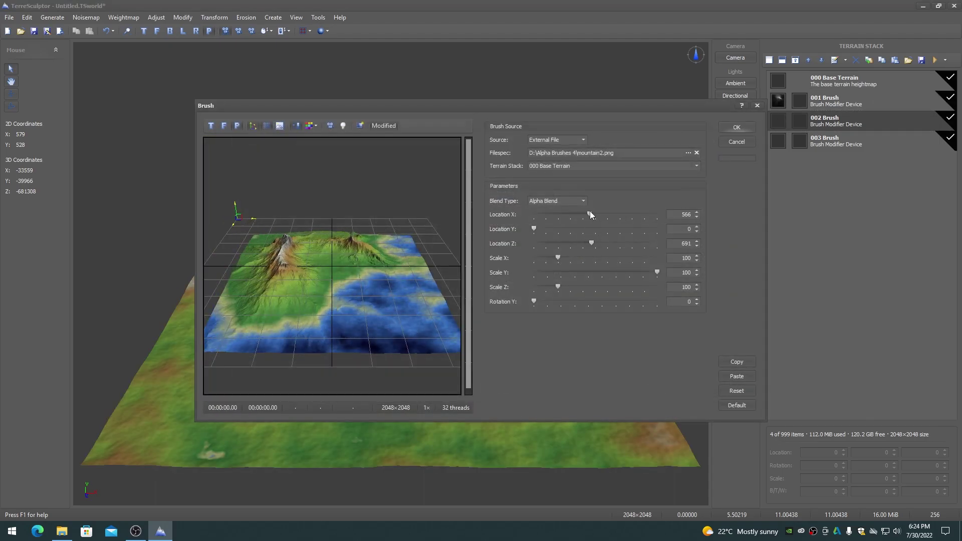
left_click_drag(657, 273, 627, 271)
left_click_drag(591, 239, 594, 242)
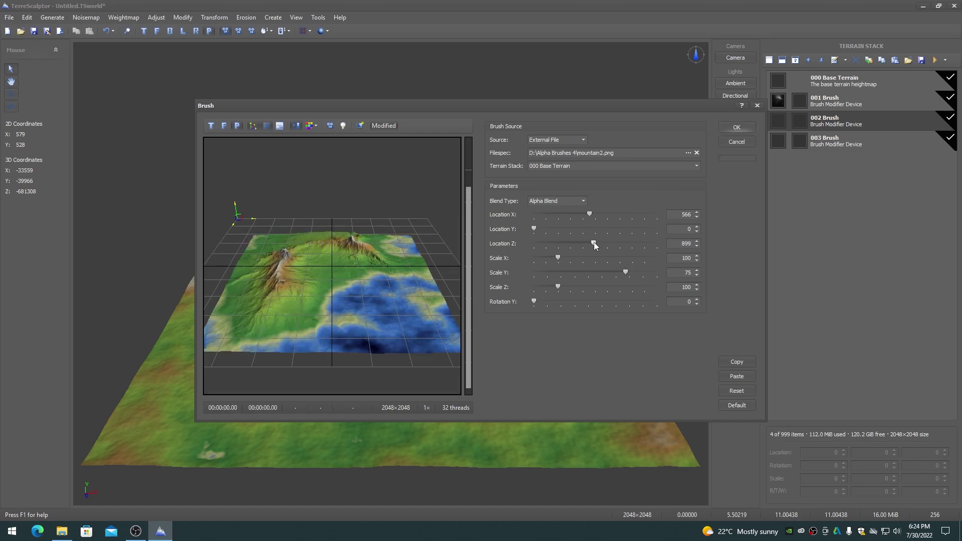
left_click(736, 127)
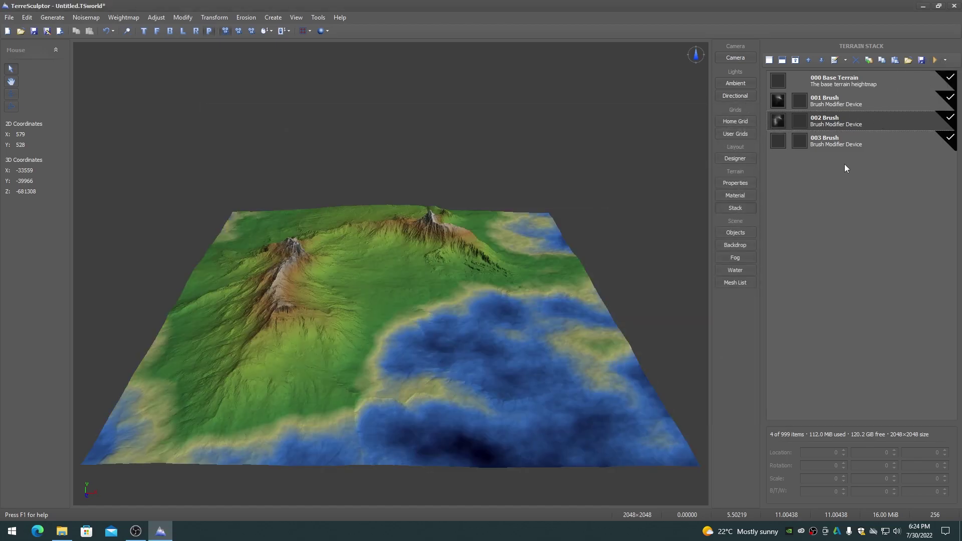
Set the 003 Brush to Mountain3.png toward the right front, rotated 21.
left_click(775, 140)
double_click(775, 140)
left_click(688, 153)
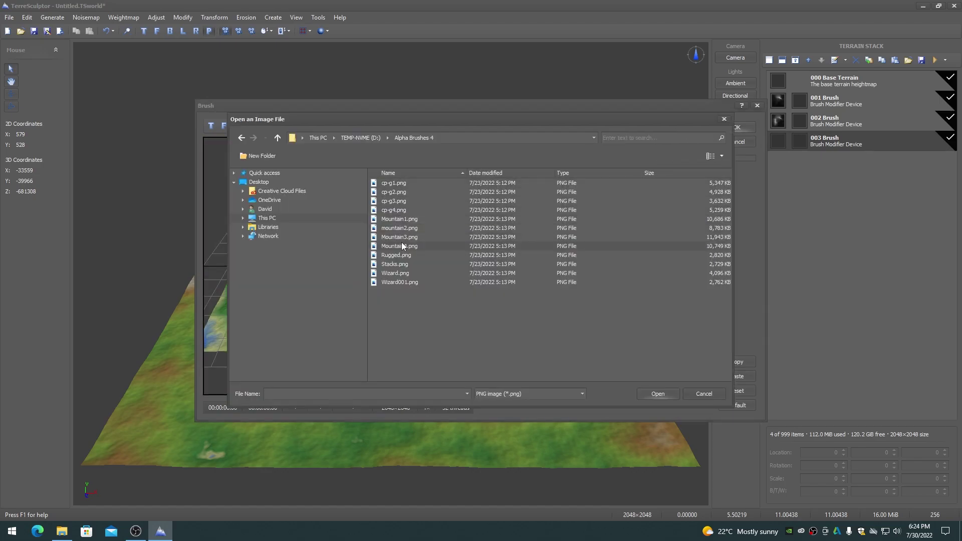
double_click(481, 239)
left_click_drag(583, 214, 597, 243)
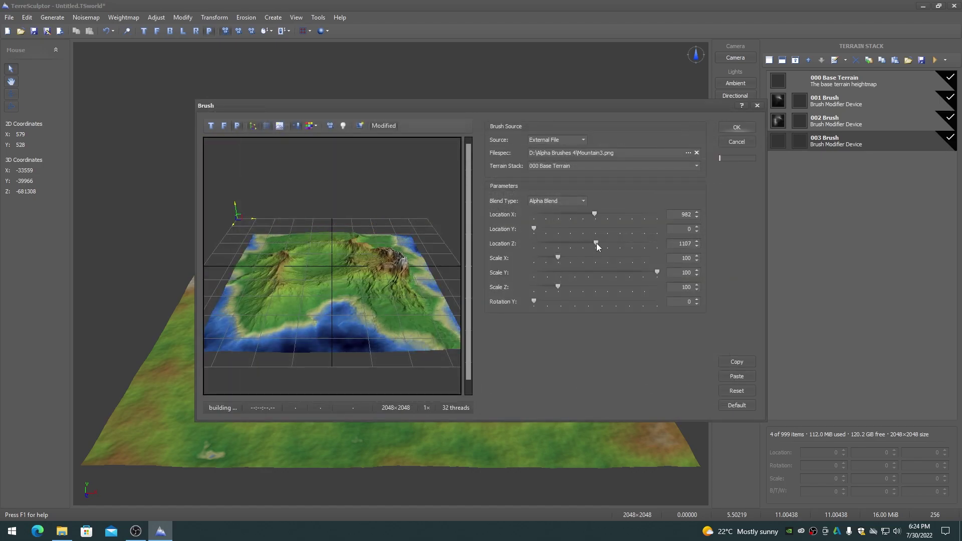
left_click_drag(533, 302, 544, 303)
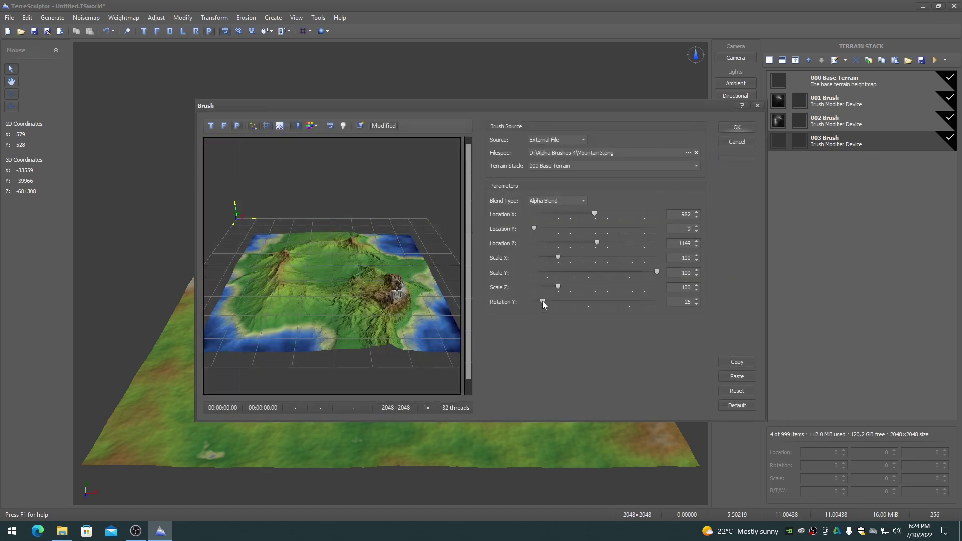
left_click(580, 245)
Accept the 003 Brush, preview each stack stage, and rebuild the whole stack.
left_click(737, 126)
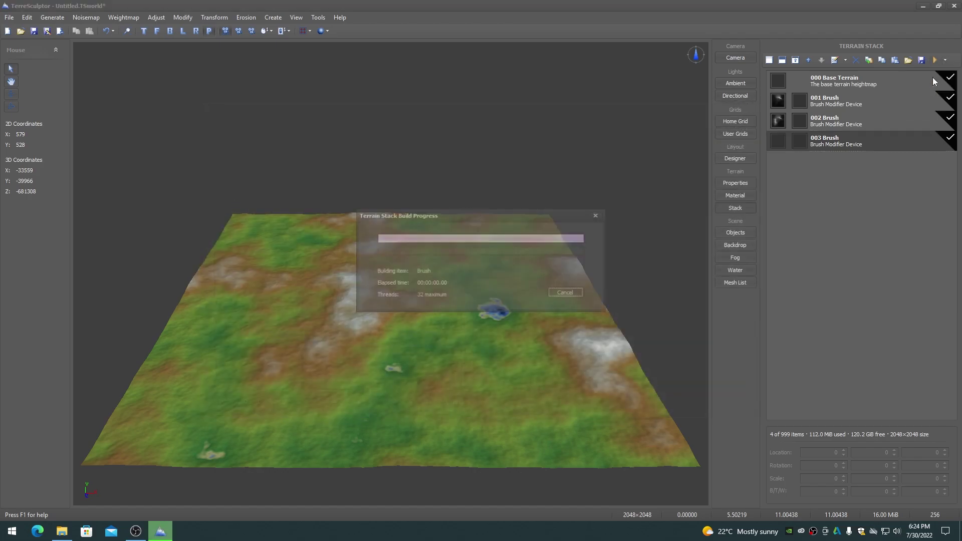
left_click(833, 83)
left_click(832, 102)
left_click(830, 121)
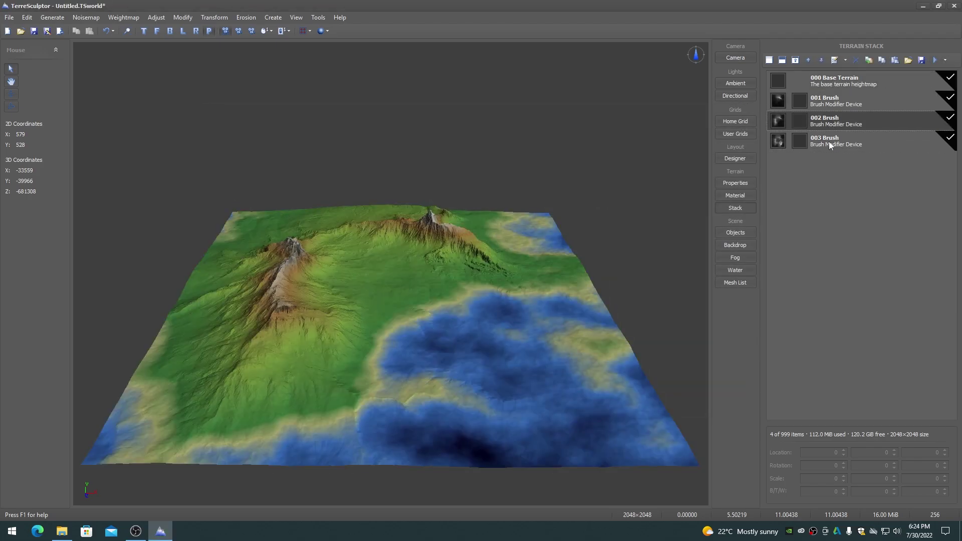
left_click(828, 142)
mouse_move(636, 272)
left_mouse_down()
mouse_move(645, 273)
mouse_move(635, 272)
left_mouse_up()
key("Escape")
left_click(944, 60)
left_click(874, 75)
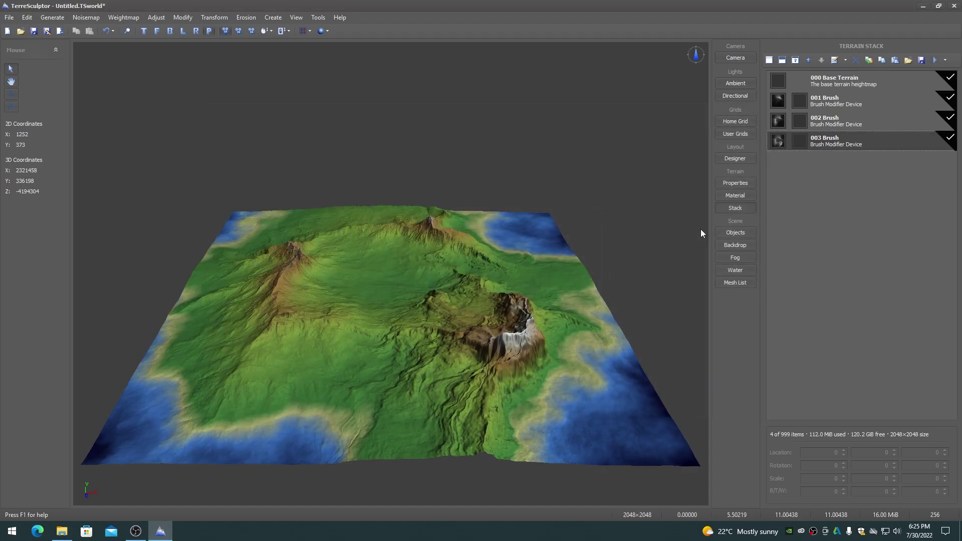
Nudge the 001 Brush's vertical location and rebuild with all three mountains.
left_click(775, 102)
double_click(775, 103)
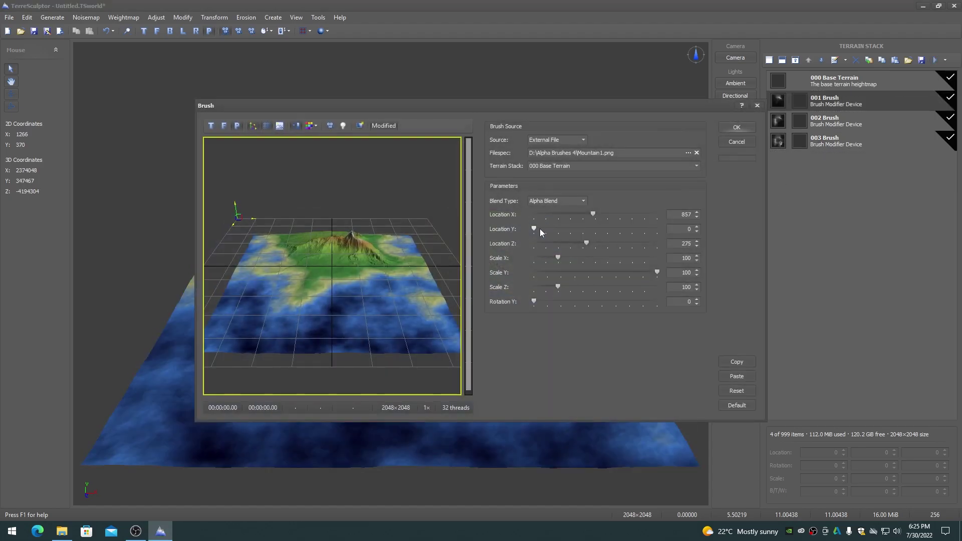
left_click_drag(540, 229, 535, 228)
left_click(736, 126)
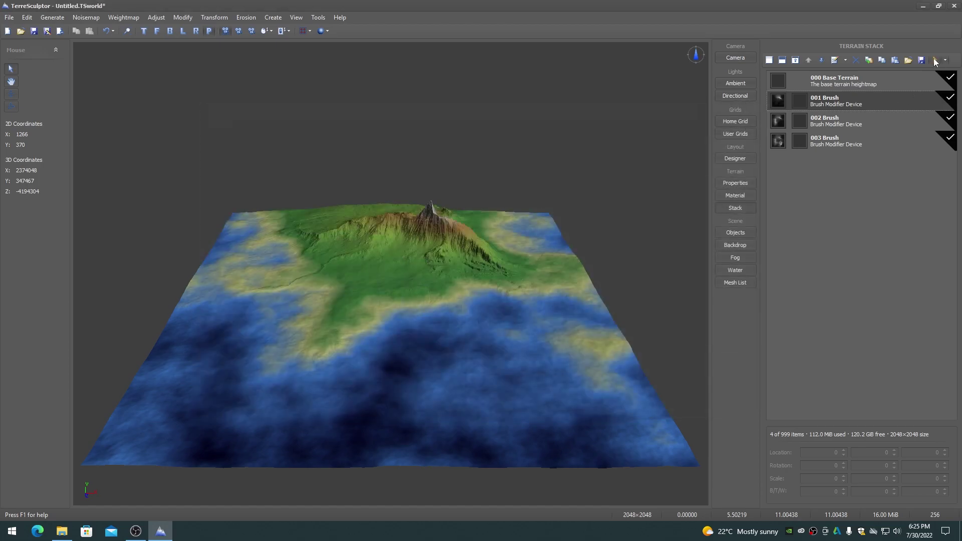
left_click(819, 122)
left_click(824, 141)
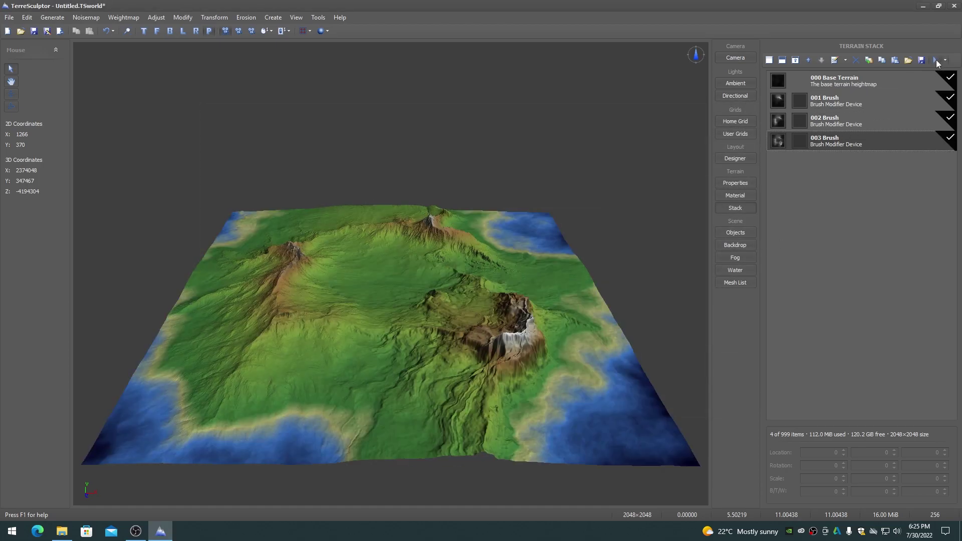